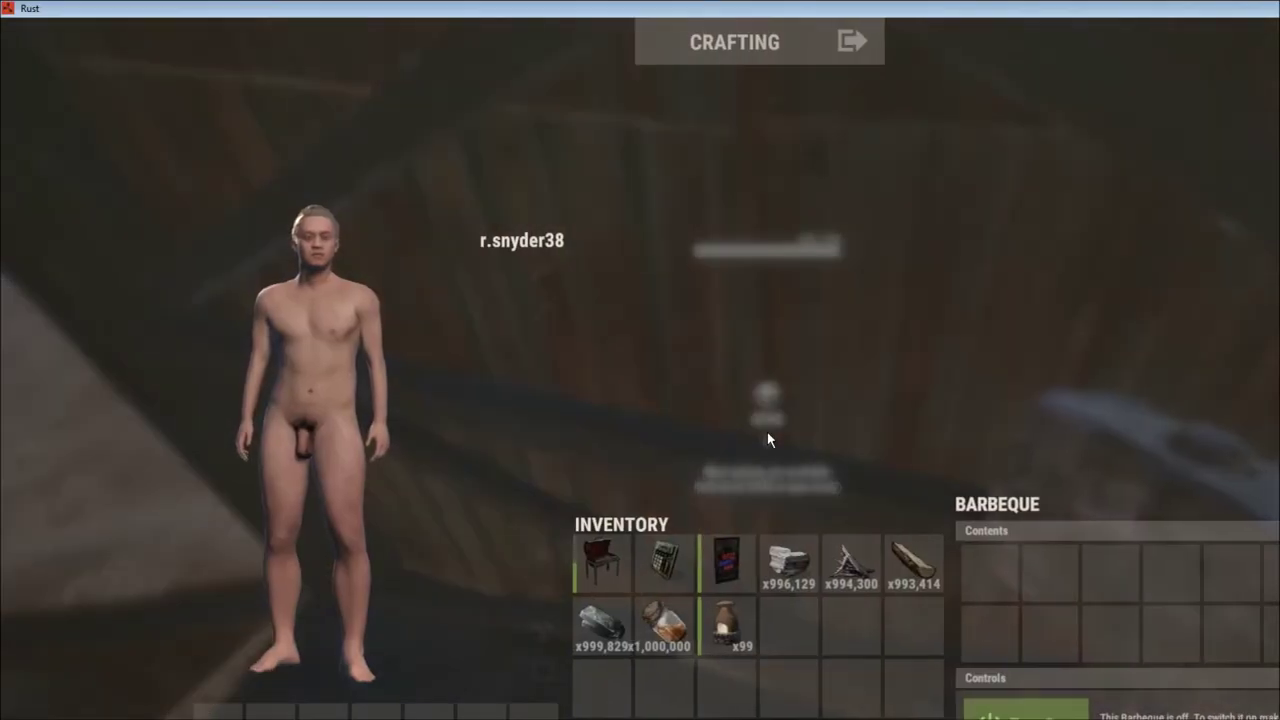
# Step: Check the barbecue's storage, then walk off the foundation onto the wooden platform
pyautogui.press('Tab')
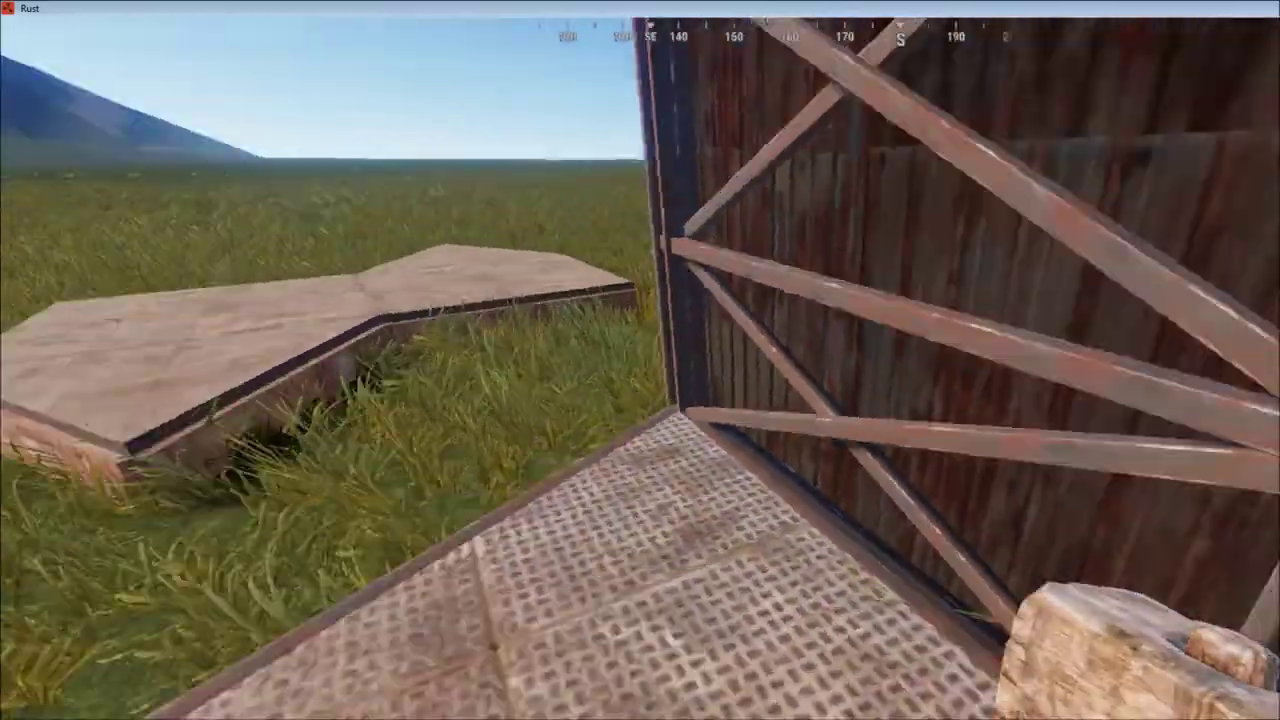
pyautogui.press('e')
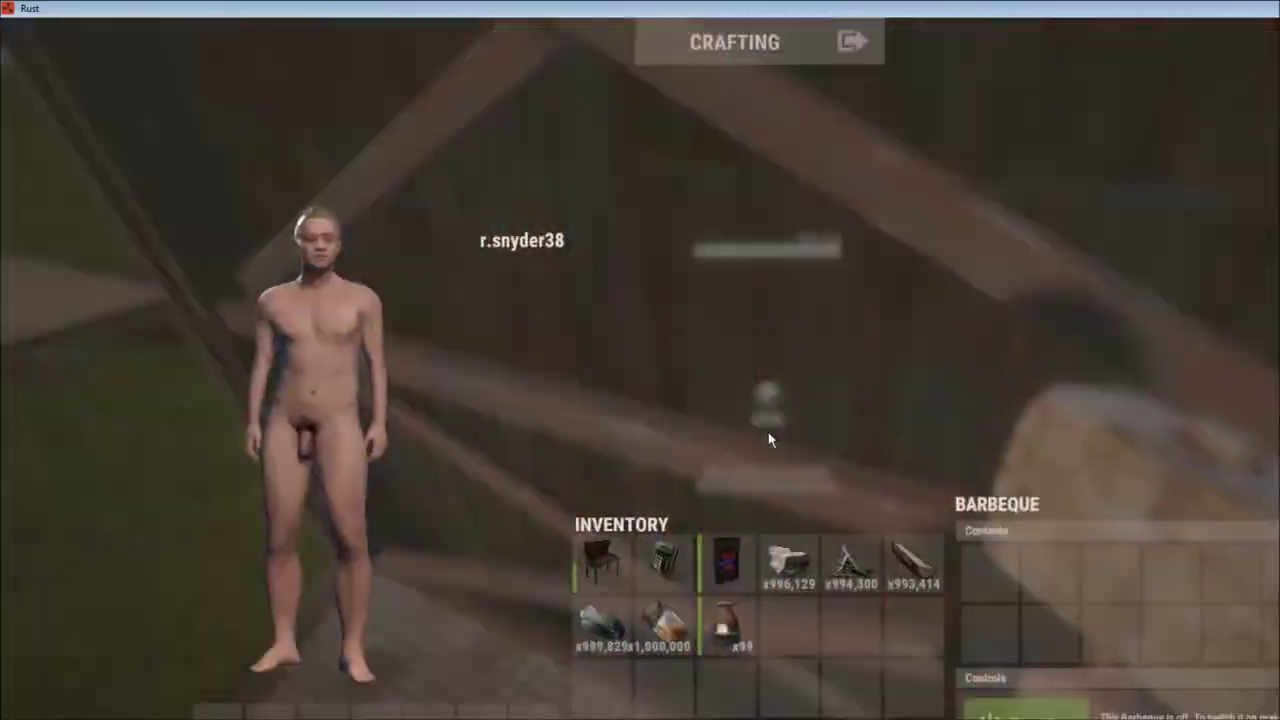
pyautogui.press('Tab')
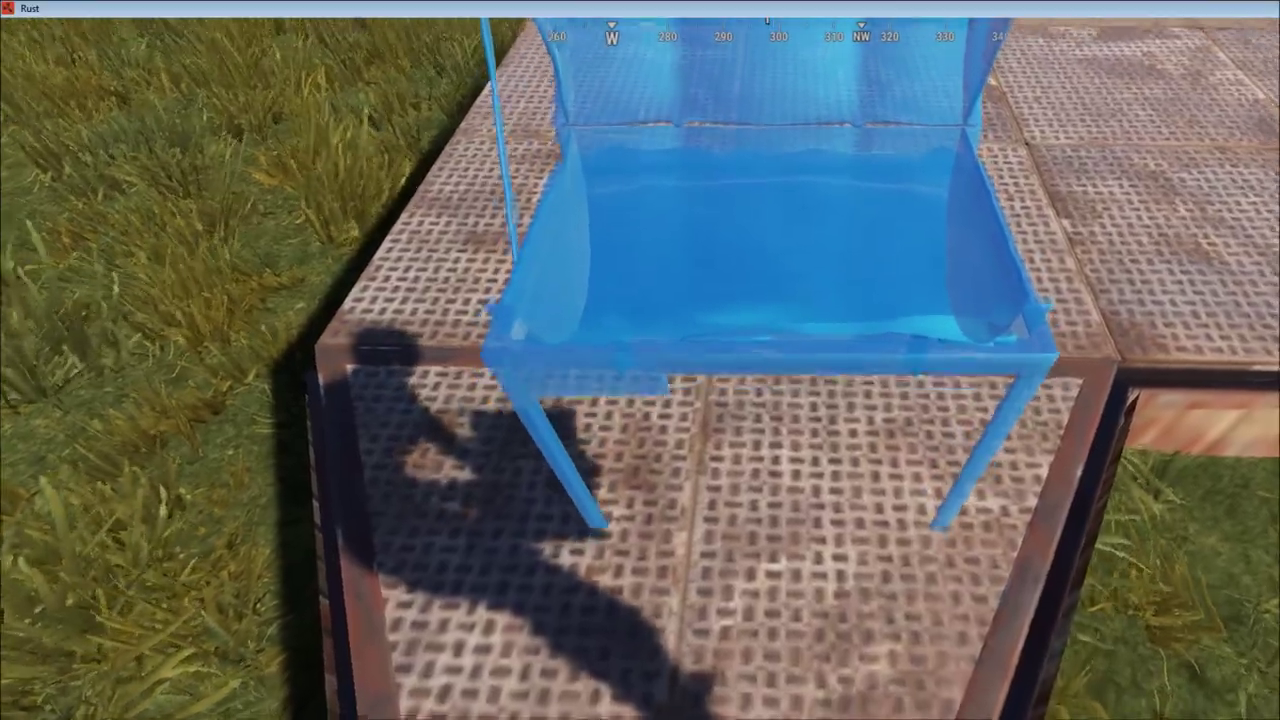
pyautogui.press('w')
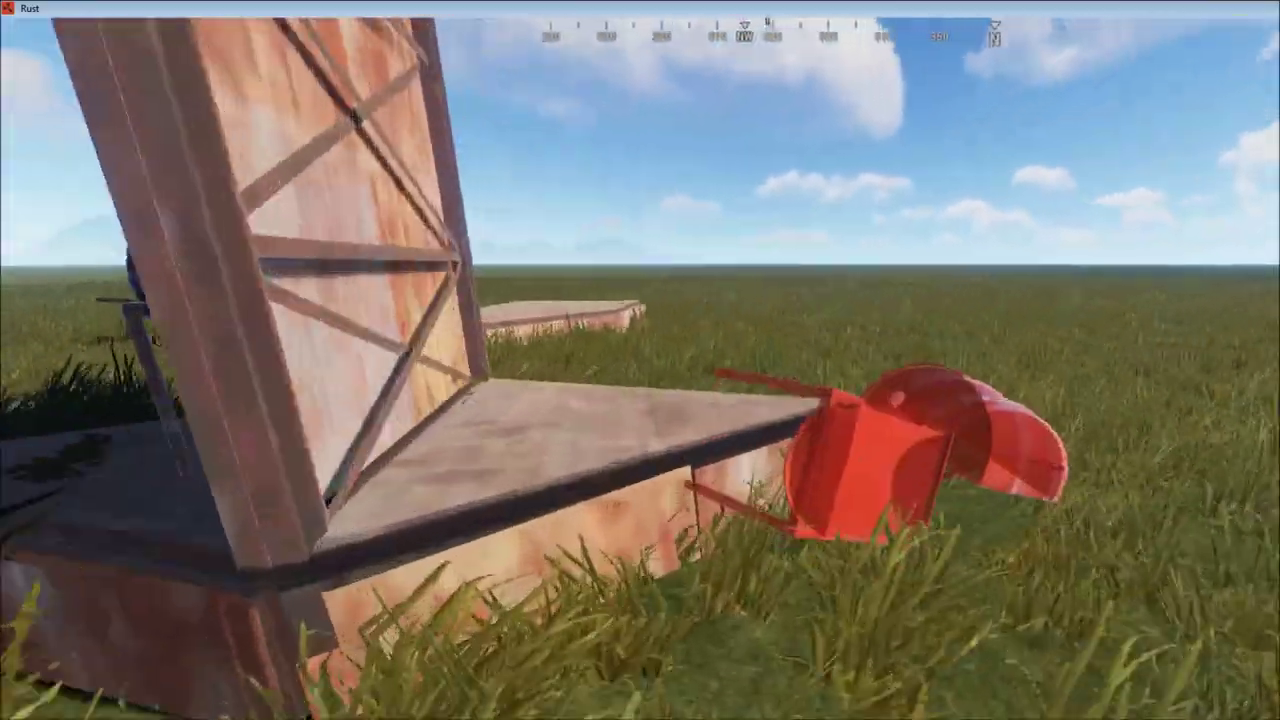
pyautogui.press('w')
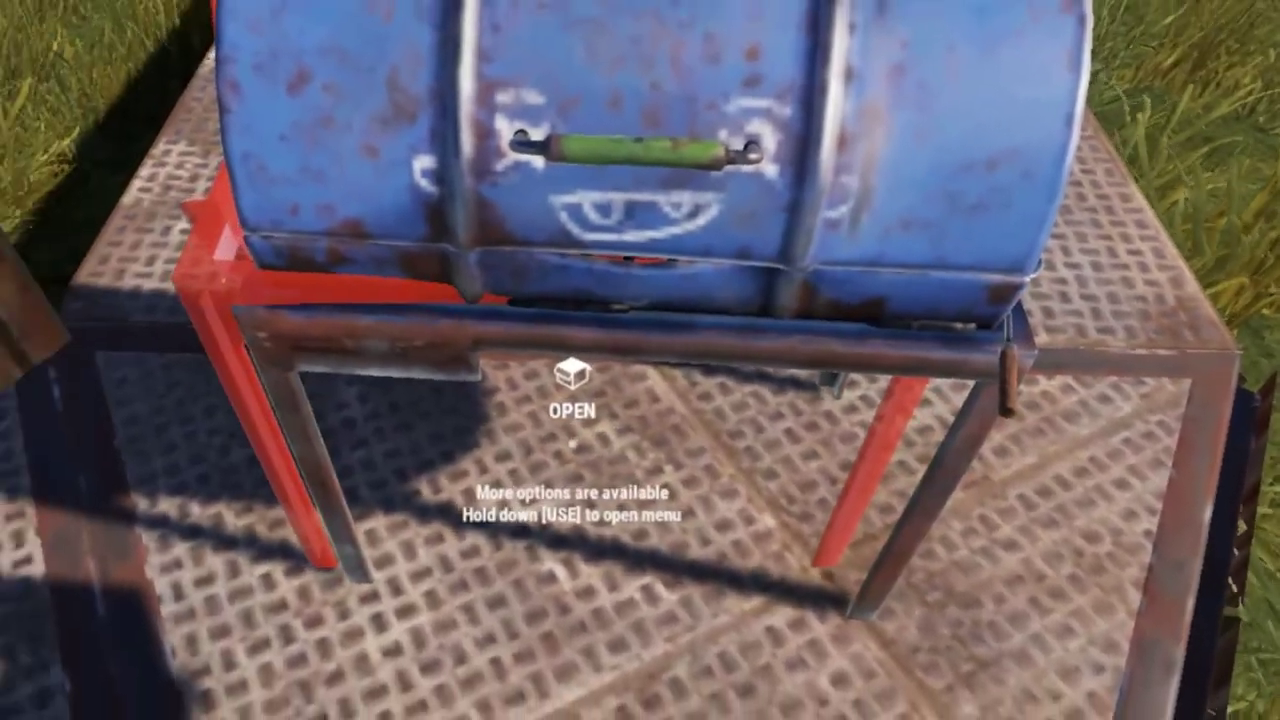
# Step: Upgrade the wall beside the barbecue to sheet metal, then to armored
pyautogui.rightClick(640, 360)
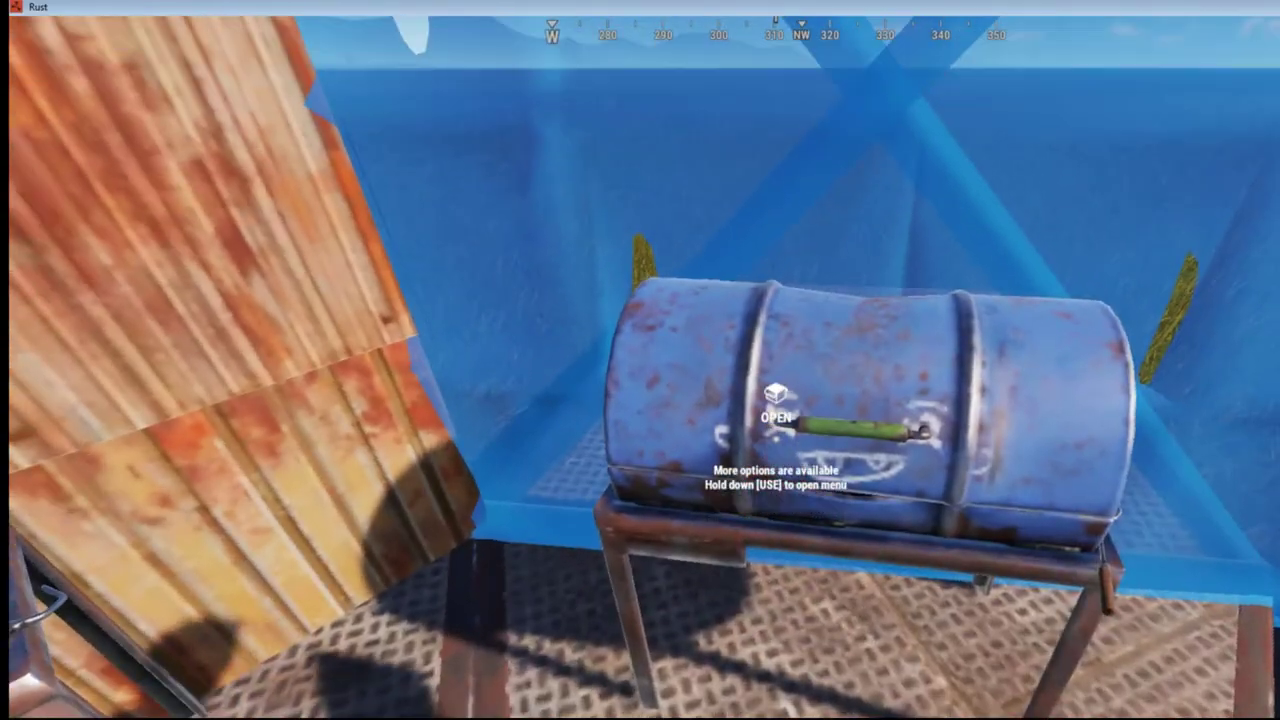
pyautogui.press('2')
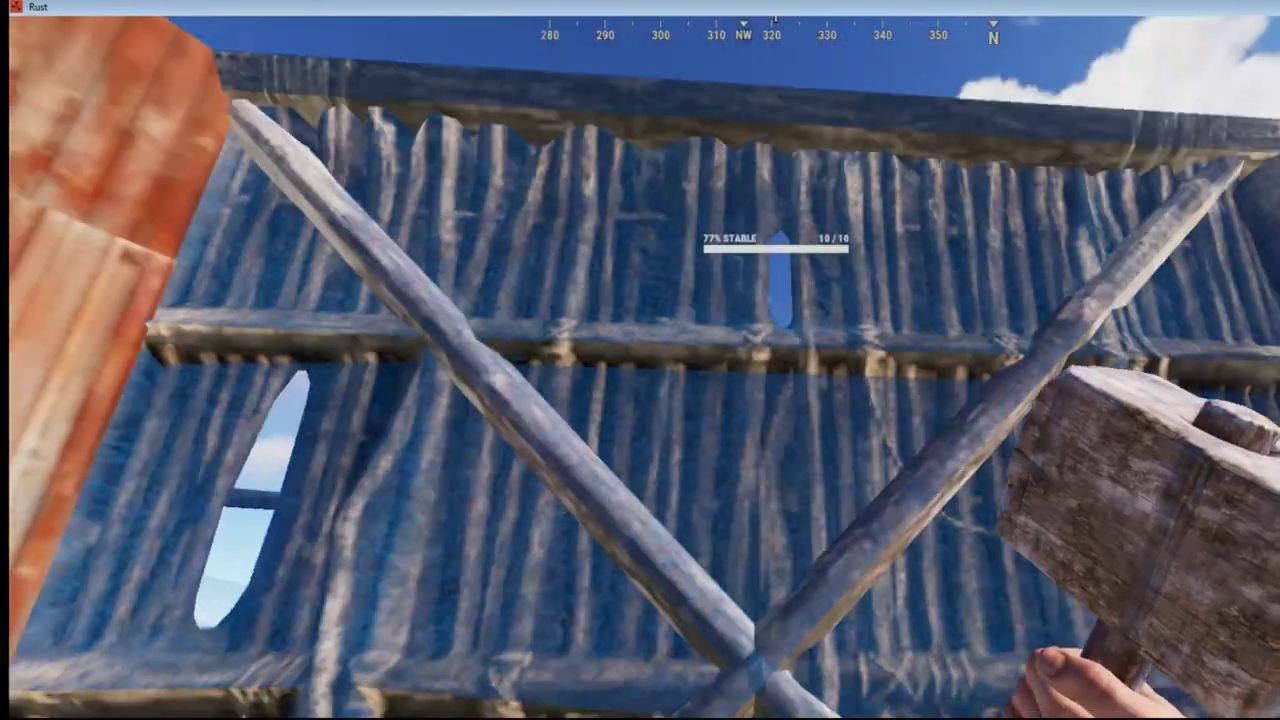
pyautogui.rightClick(640, 360)
pyautogui.click(790, 548)
pyautogui.rightClick(640, 360)
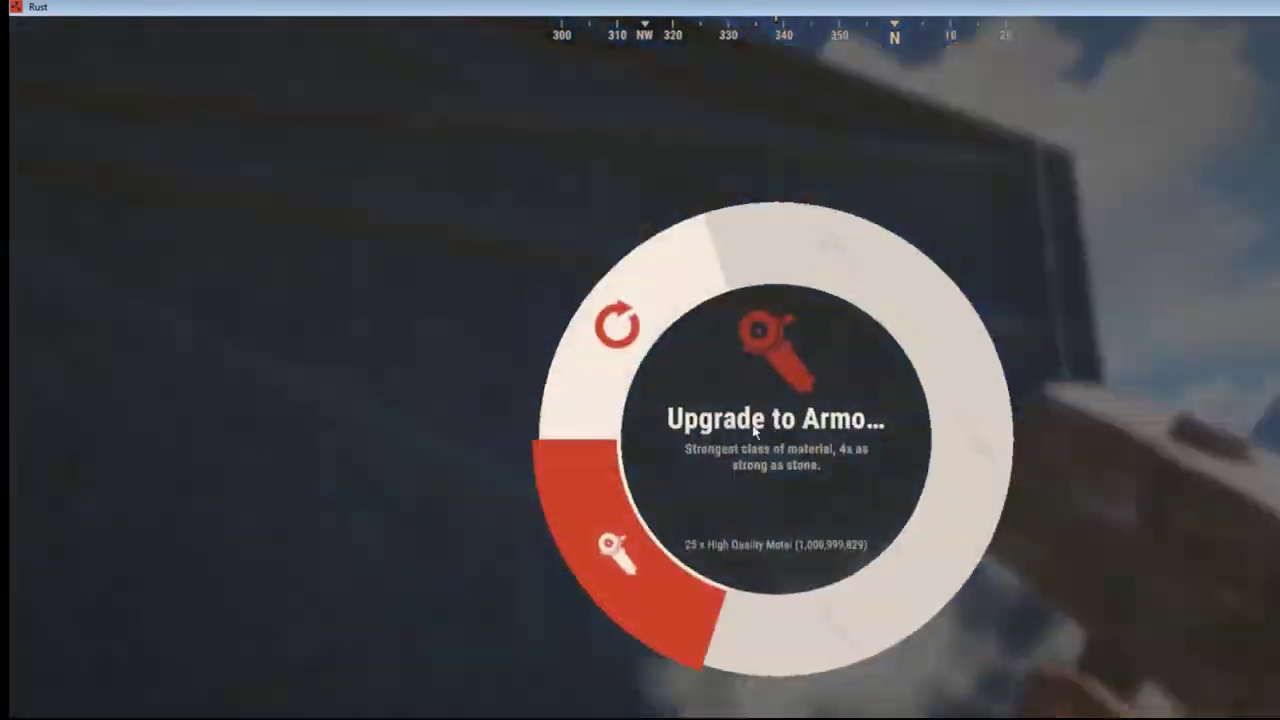
pyautogui.click(614, 543)
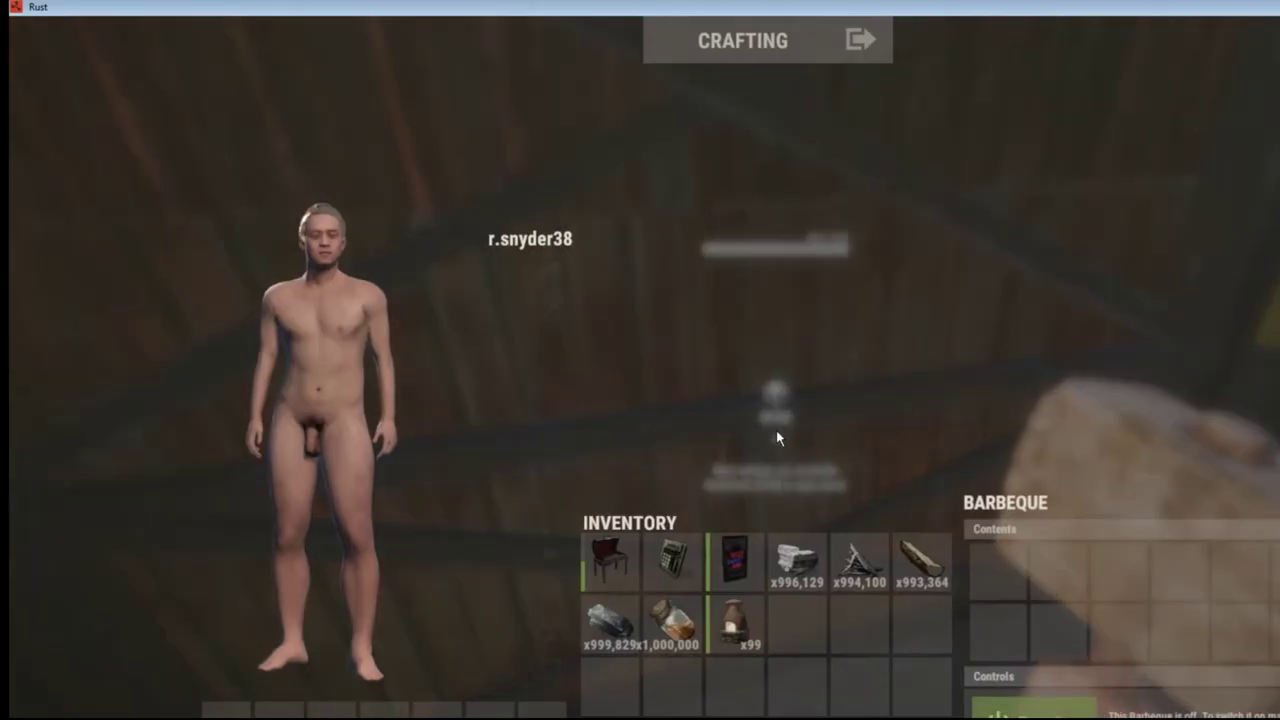
# Step: Close the barbecue storage, return to the metal foundation and remove the adjacent door
pyautogui.press('Tab')
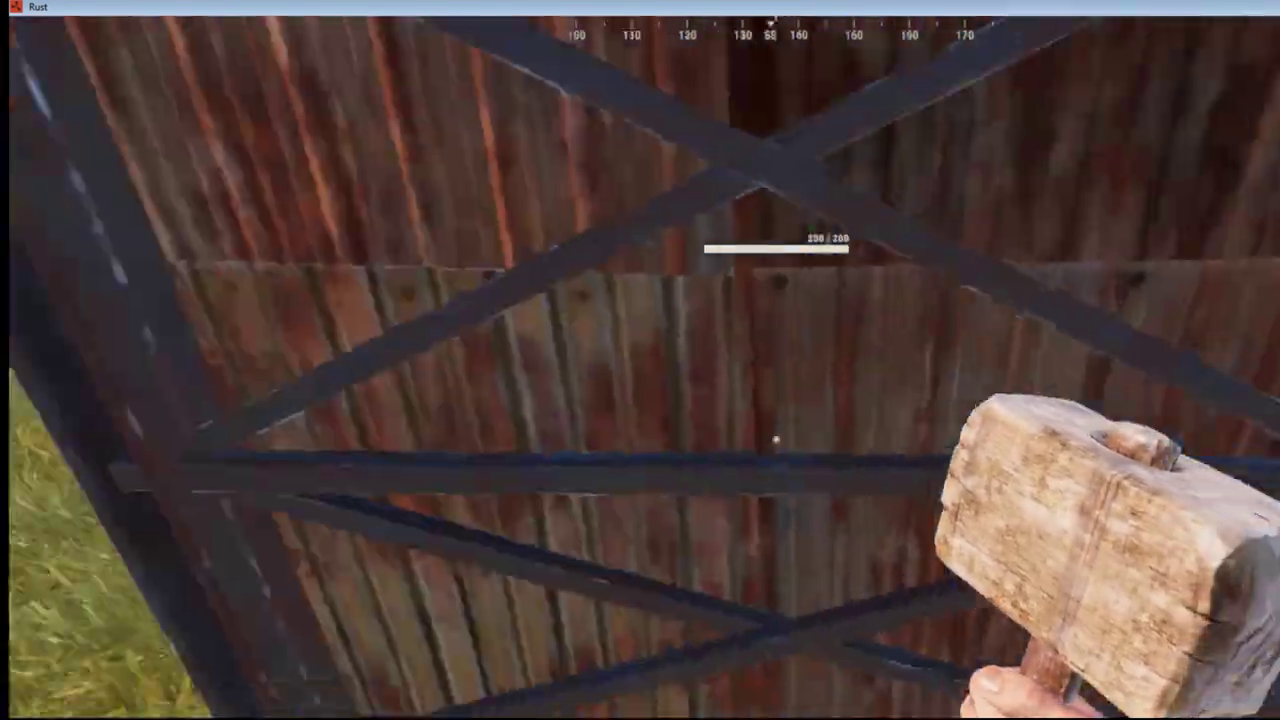
pyautogui.press('w')
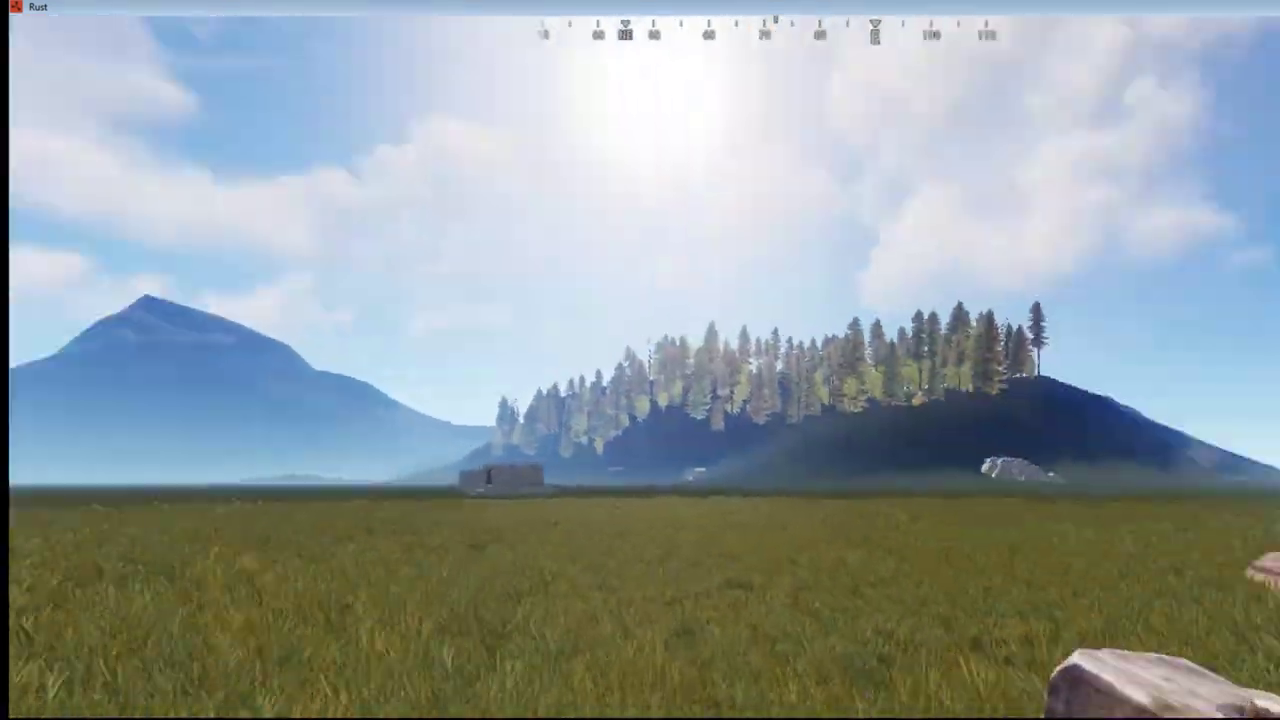
pyautogui.press('w')
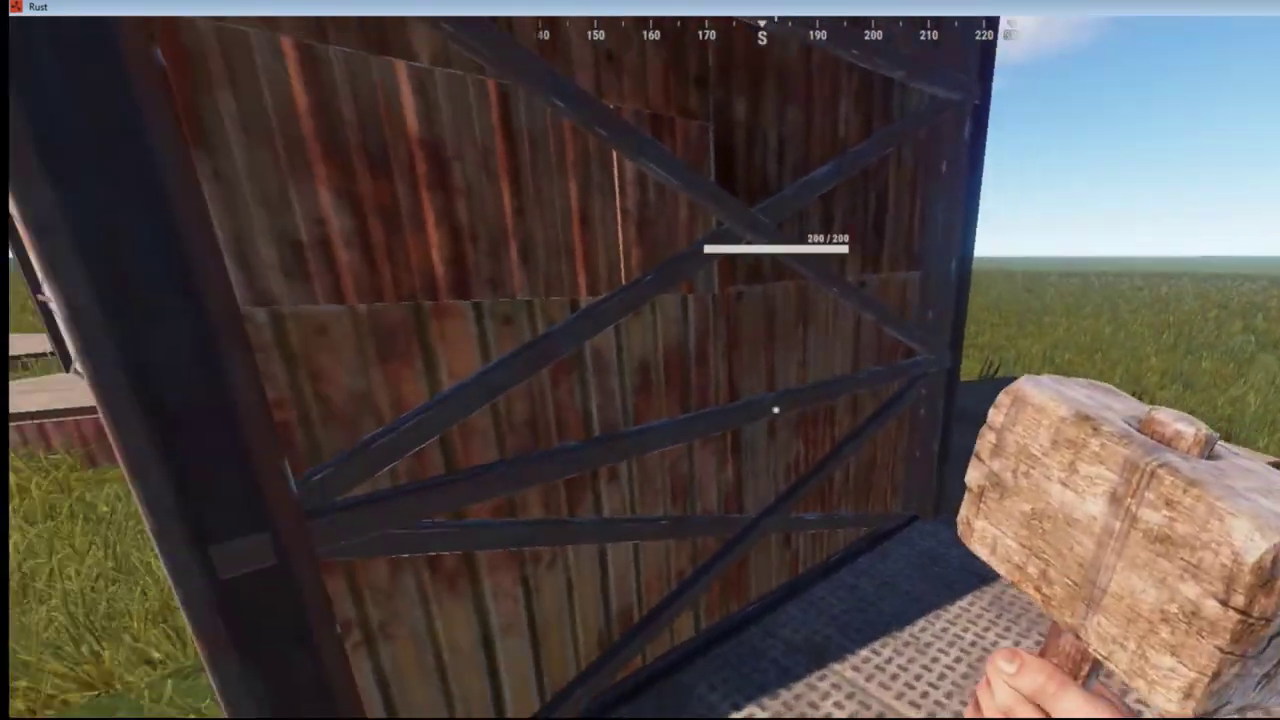
pyautogui.press('w')
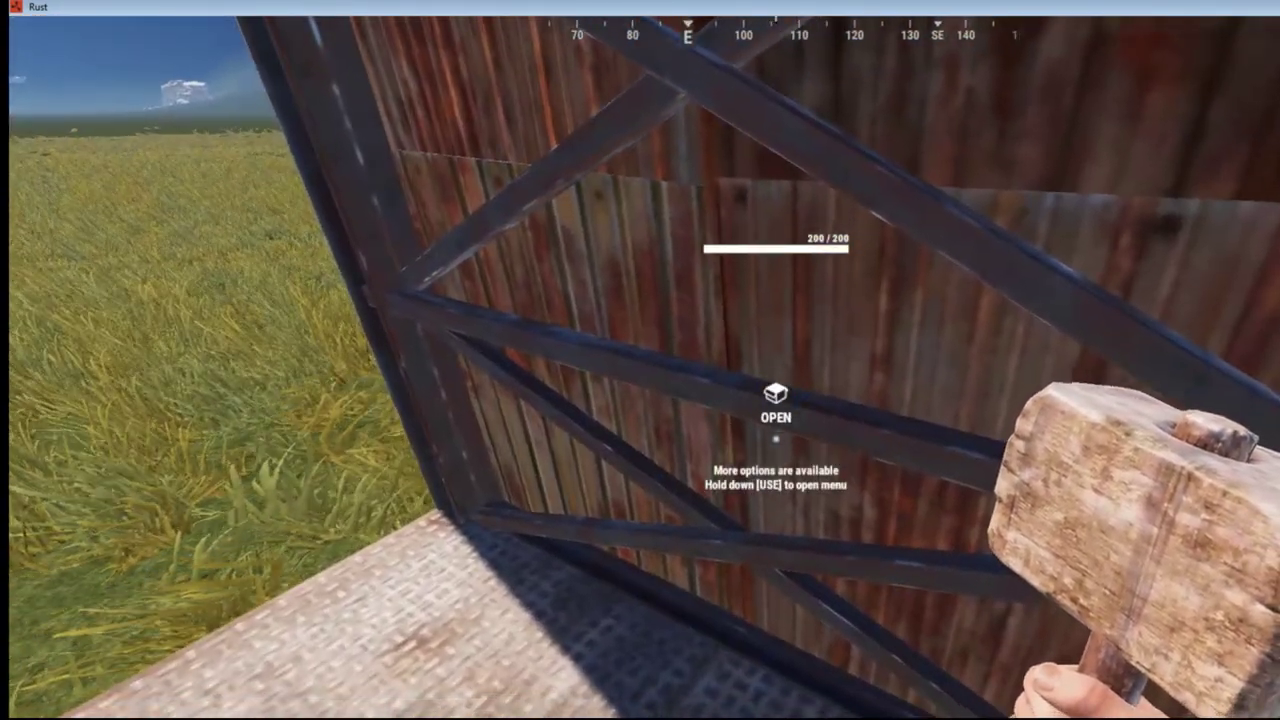
pyautogui.press('e')
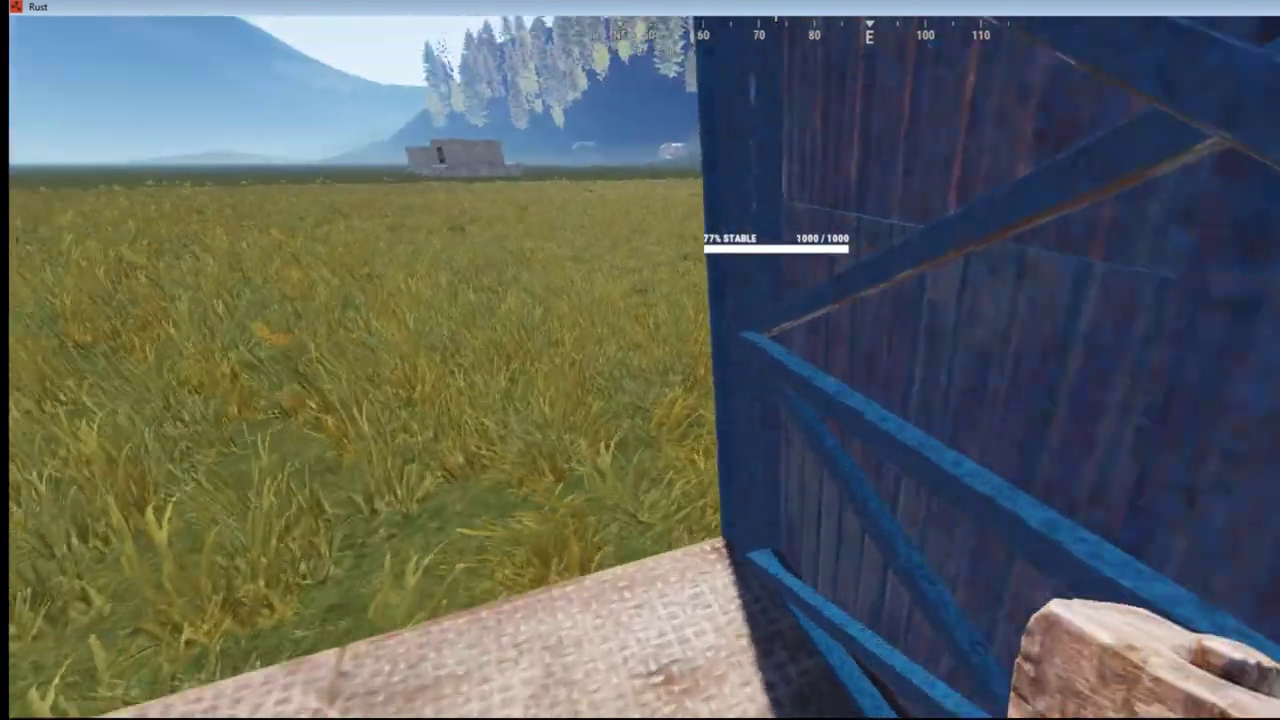
# Step: Walk around the barbecue to inspect the armored wall and the gap
pyautogui.press('w')
pyautogui.press('w')
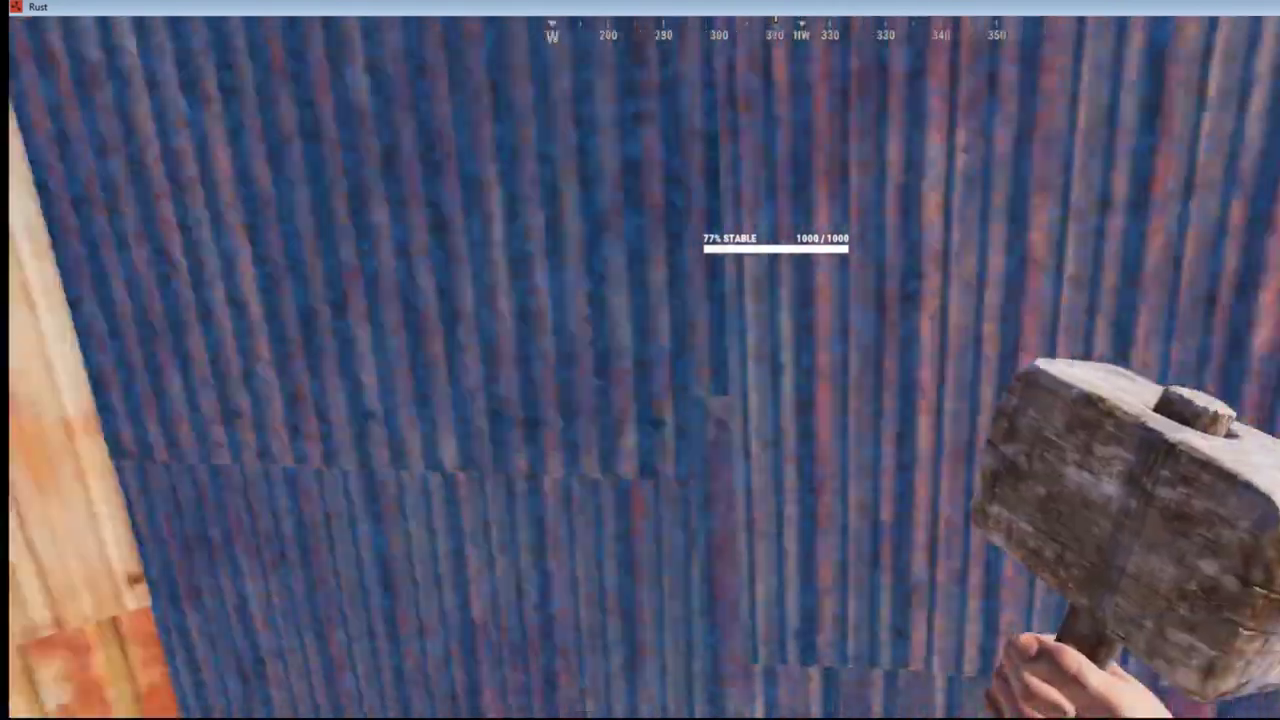
pyautogui.press('w')
pyautogui.press('w')
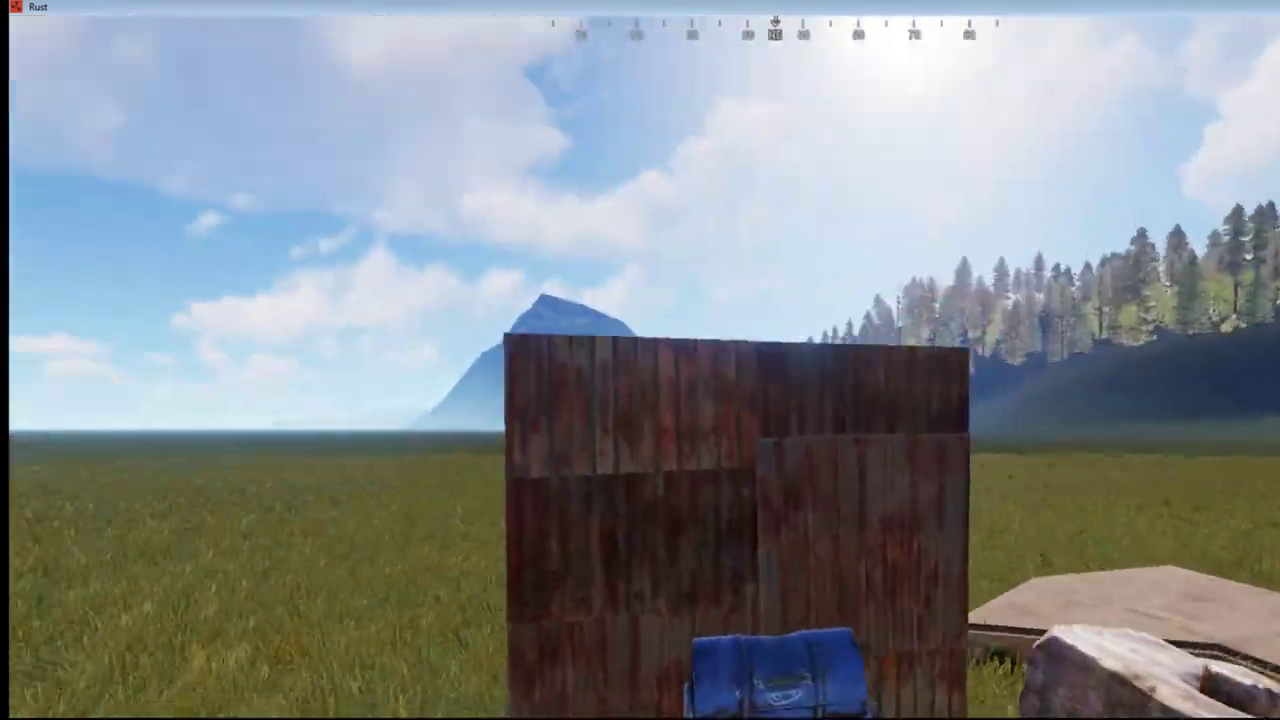
pyautogui.press('w')
pyautogui.press('w')
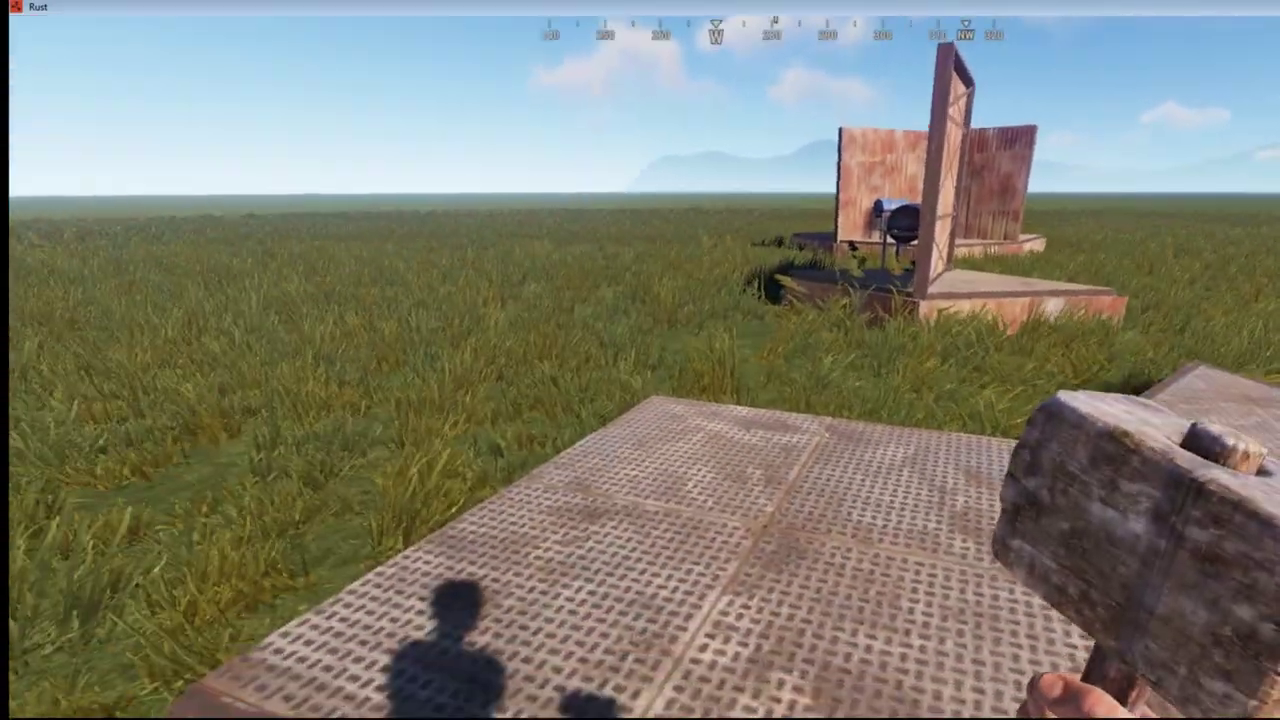
pyautogui.press('s')
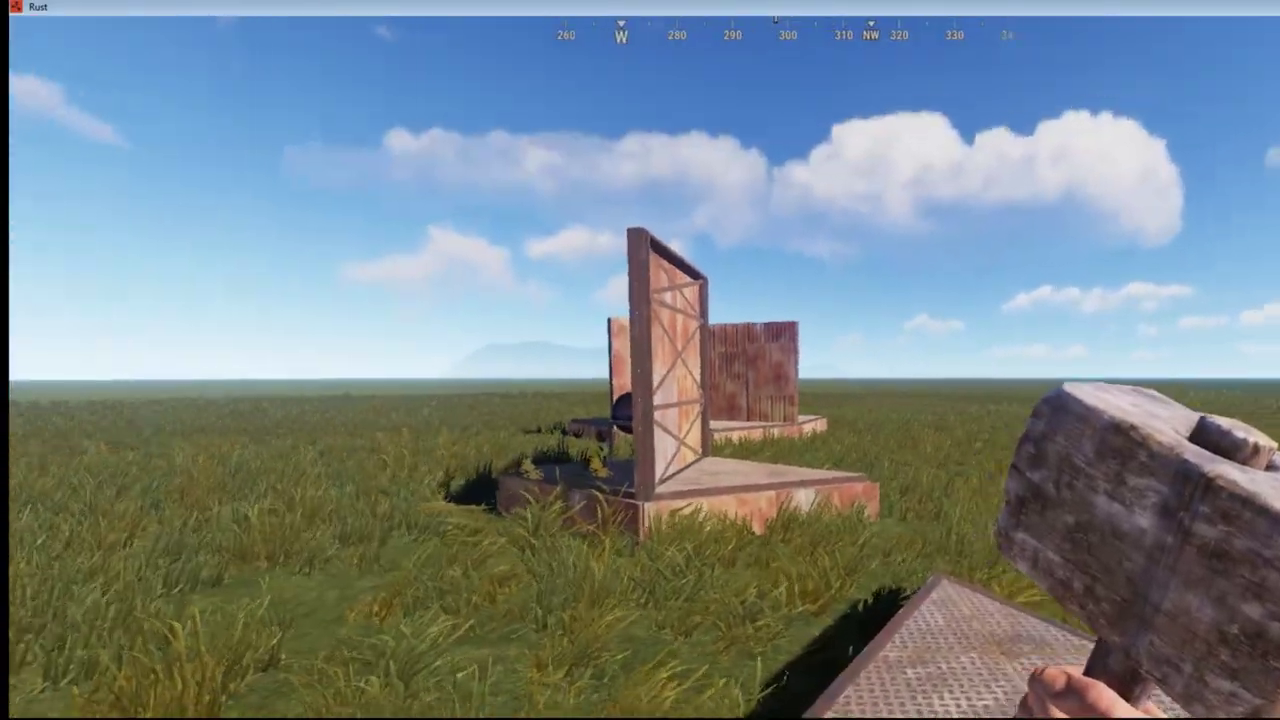